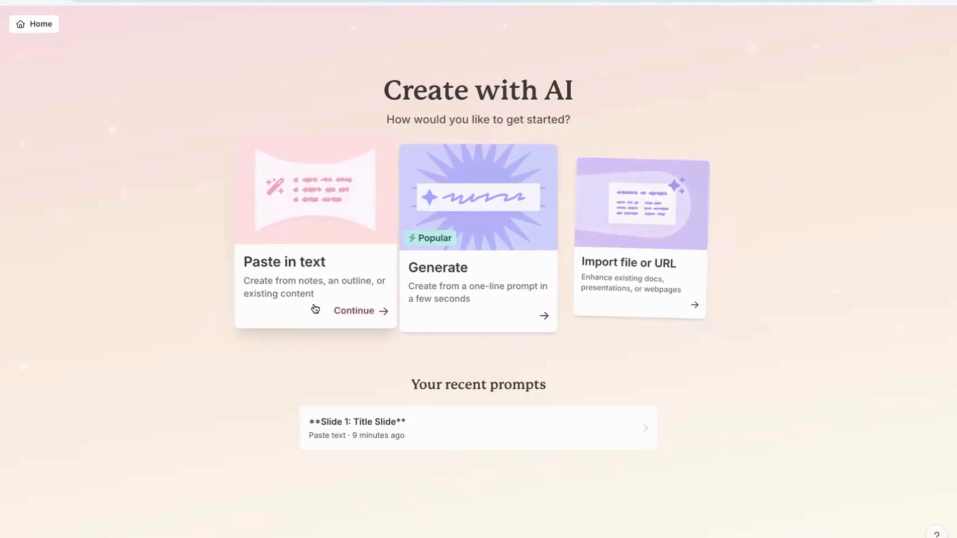
# Choose to create from pasted text and select the entire eight-slide AI outline in the Google Docs document for copying.
pyautogui.click(349, 311)
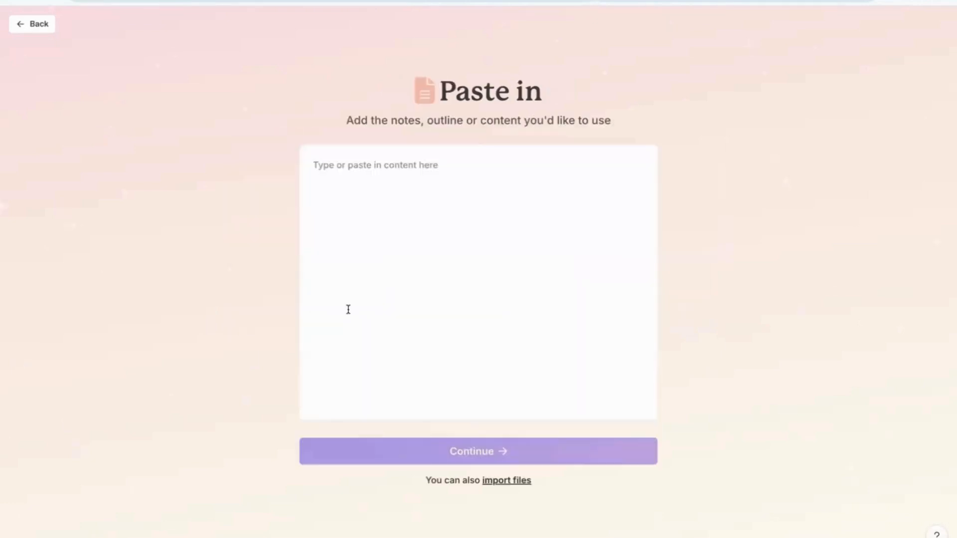
pyautogui.click(365, 264)
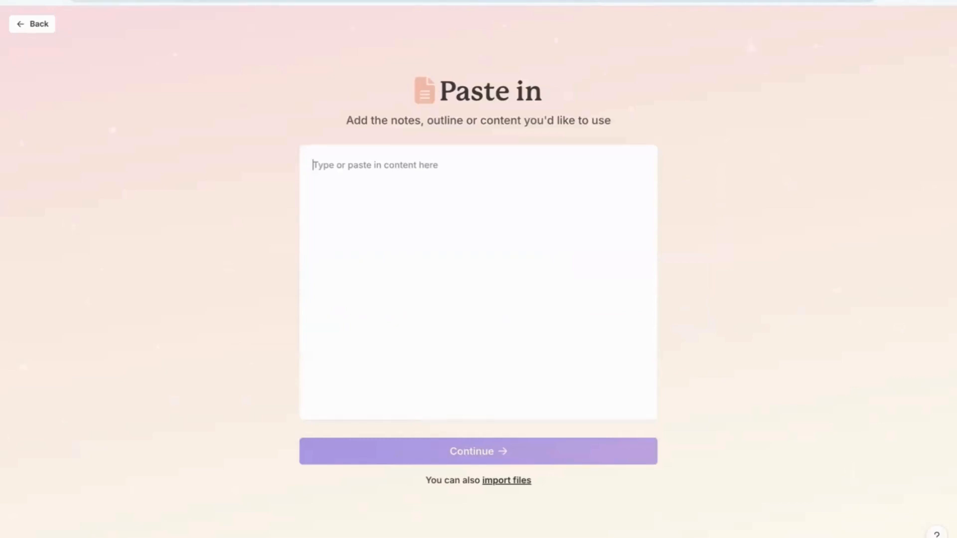
pyautogui.click(155, 25)
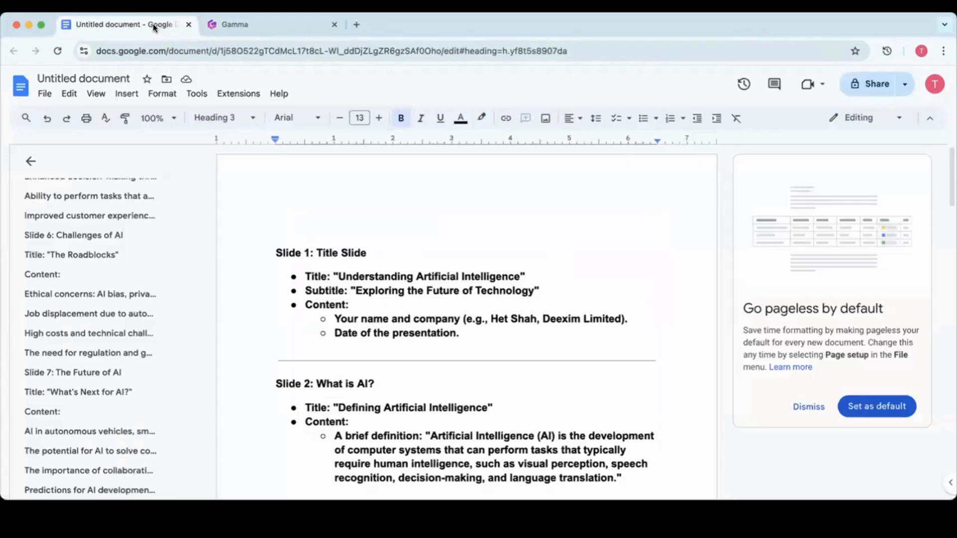
pyautogui.click(39, 24)
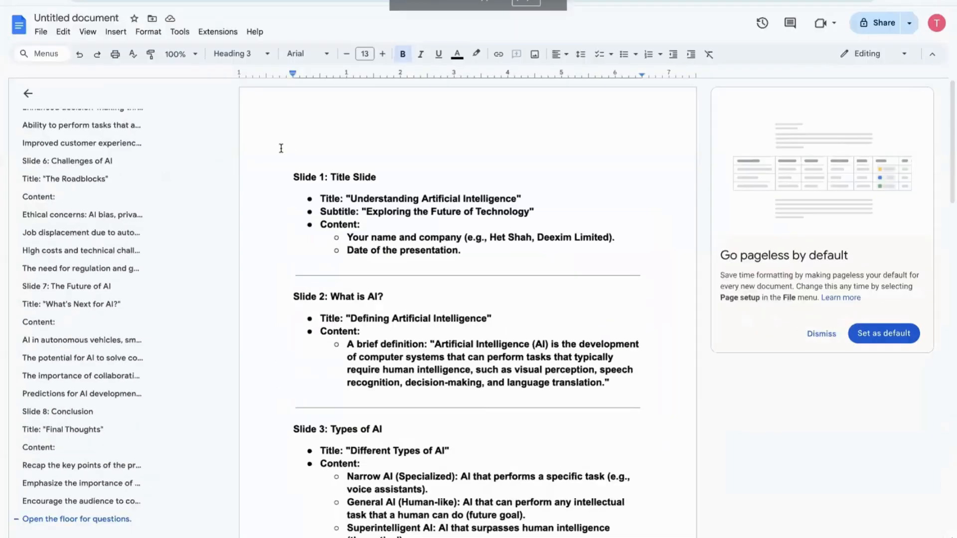
pyautogui.click(289, 173)
pyautogui.moveTo(289, 173); pyautogui.dragTo(412, 536)
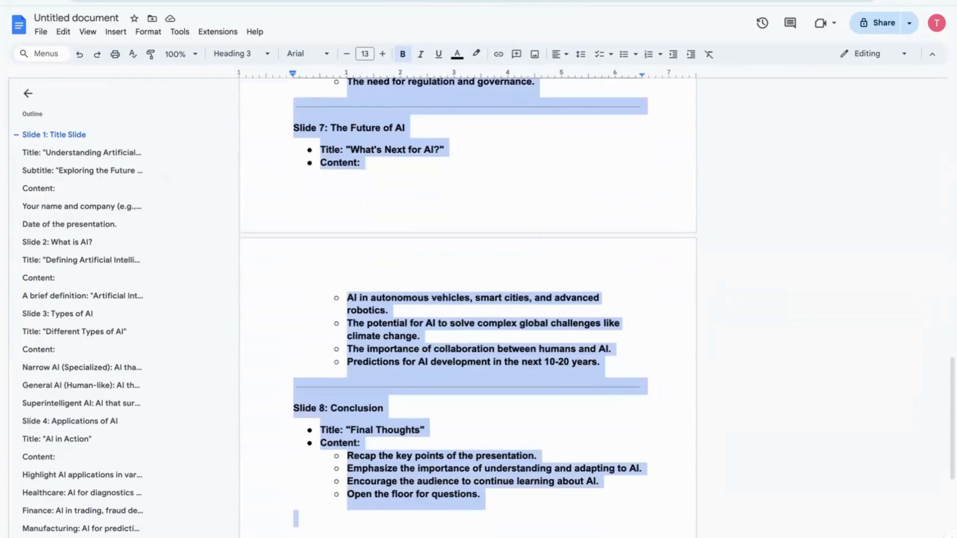
# Switch back to Gamma, paste the outline as the content and continue with the Presentation format.
pyautogui.click(179, 1)
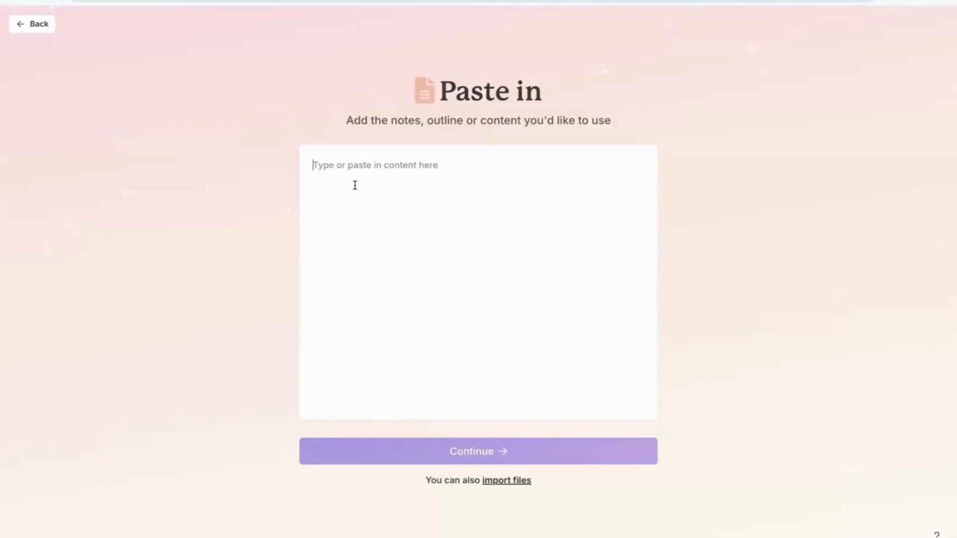
pyautogui.hotkey('ctrl', 'v')
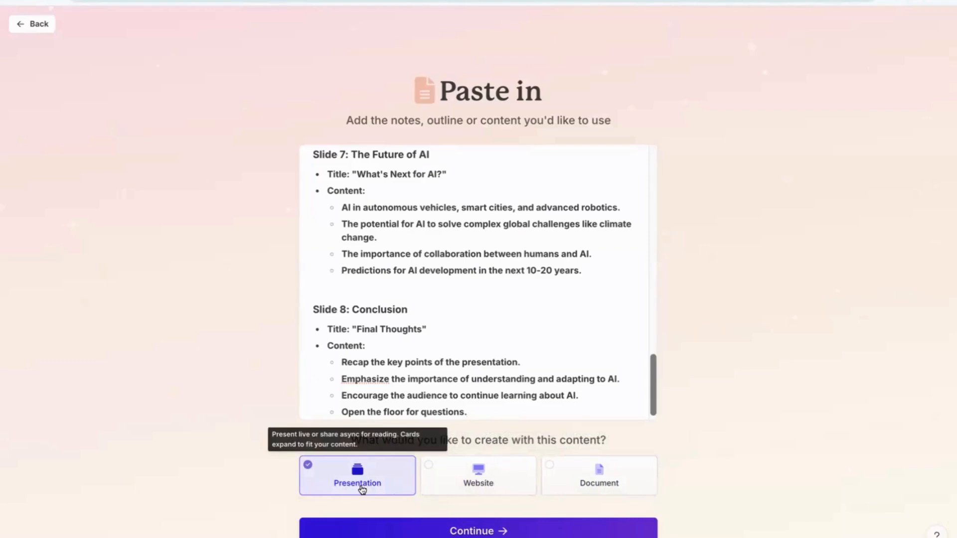
pyautogui.click(459, 531)
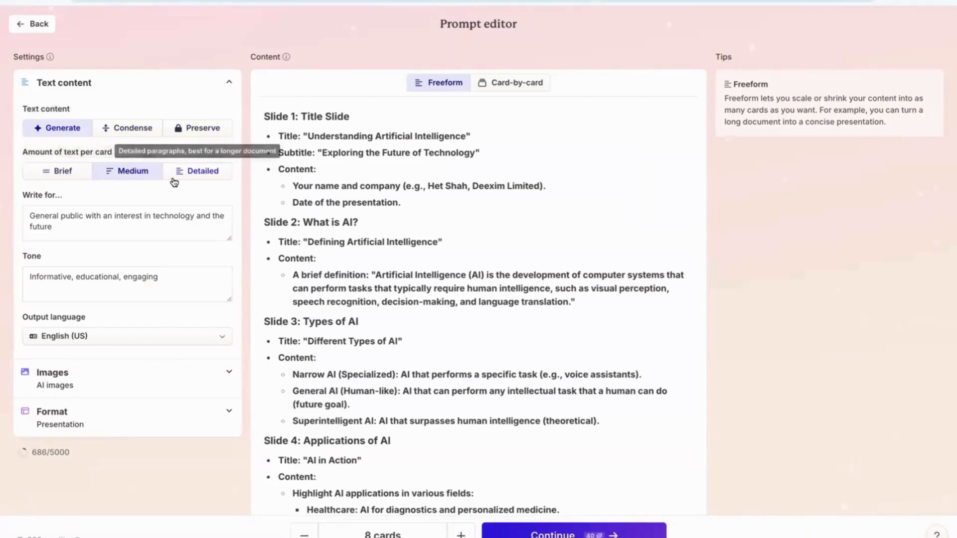
# Try Brief text per card, return to Medium, and check the audience and output language settings.
pyautogui.click(45, 175)
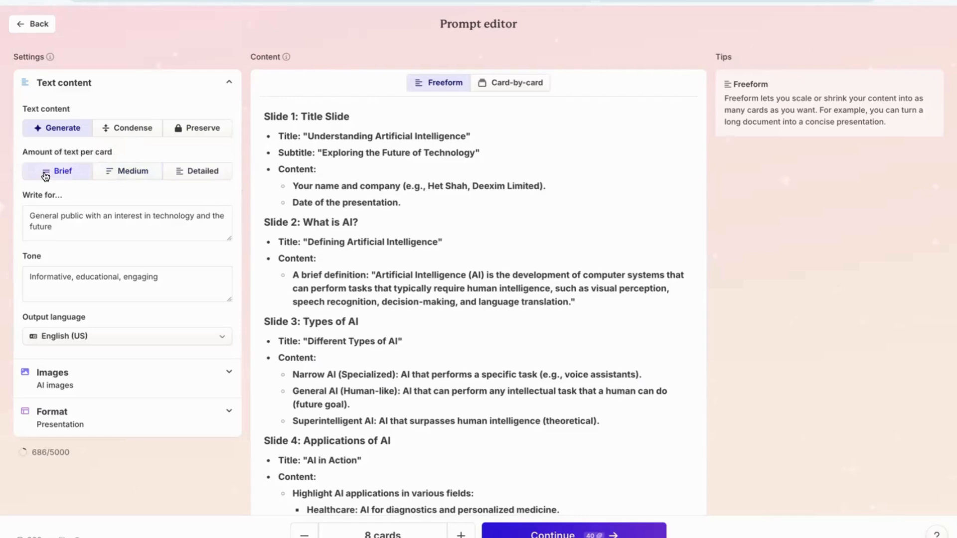
pyautogui.click(124, 175)
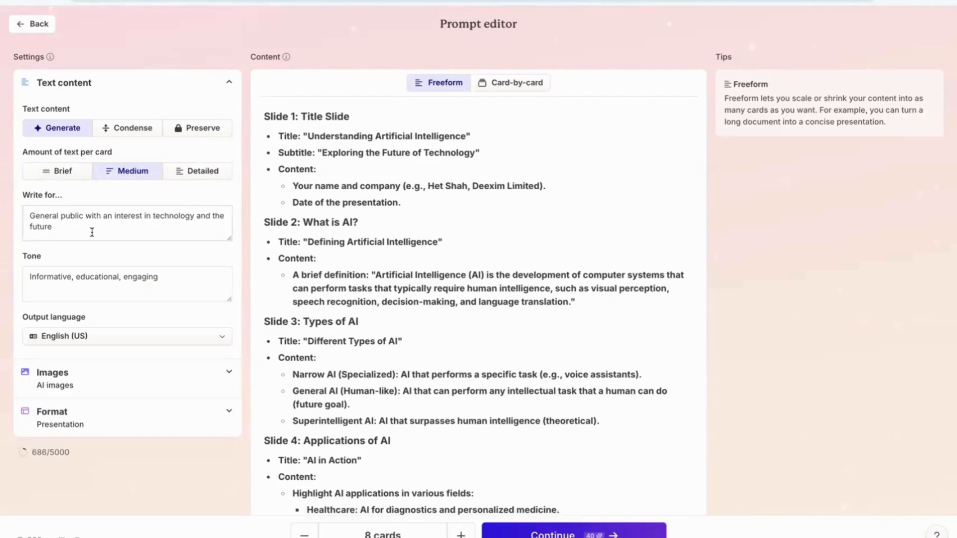
pyautogui.click(91, 232)
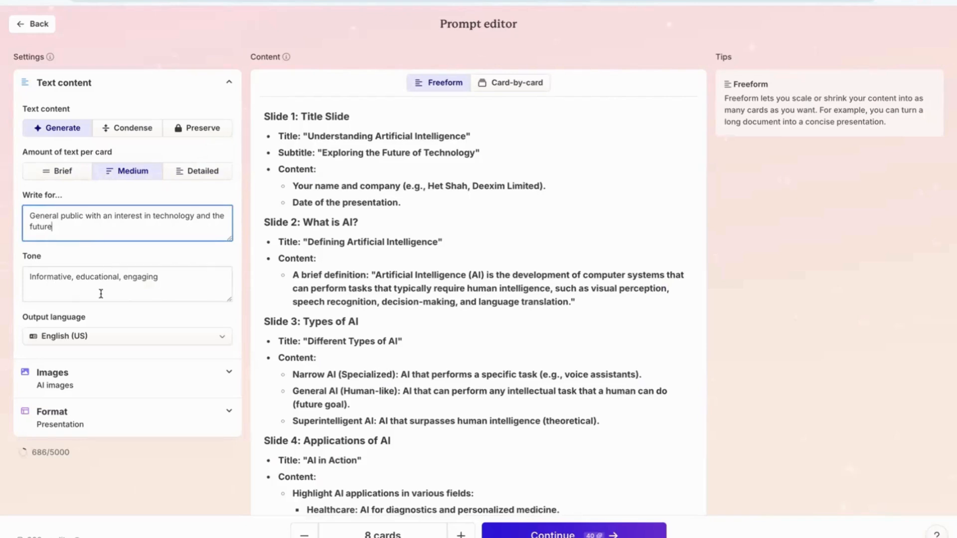
pyautogui.click(115, 342)
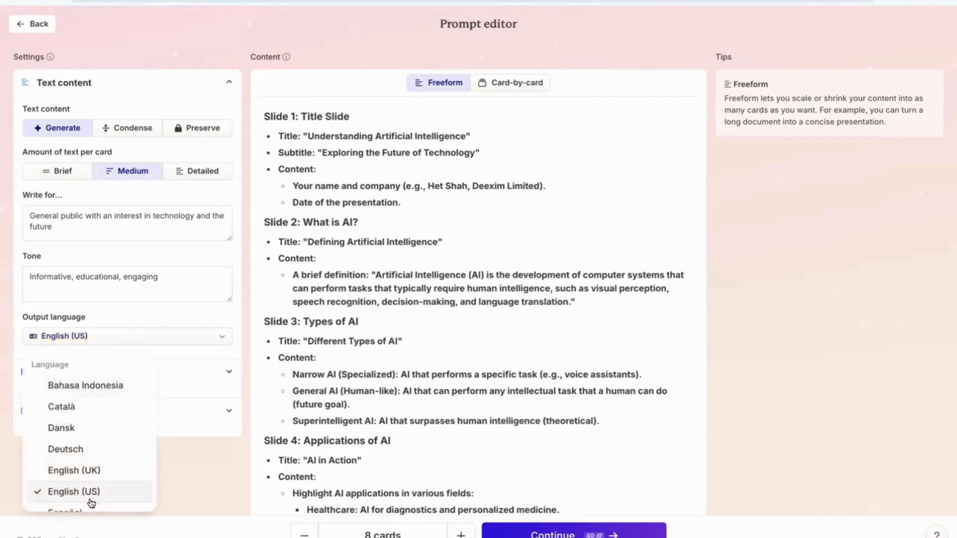
pyautogui.click(98, 338)
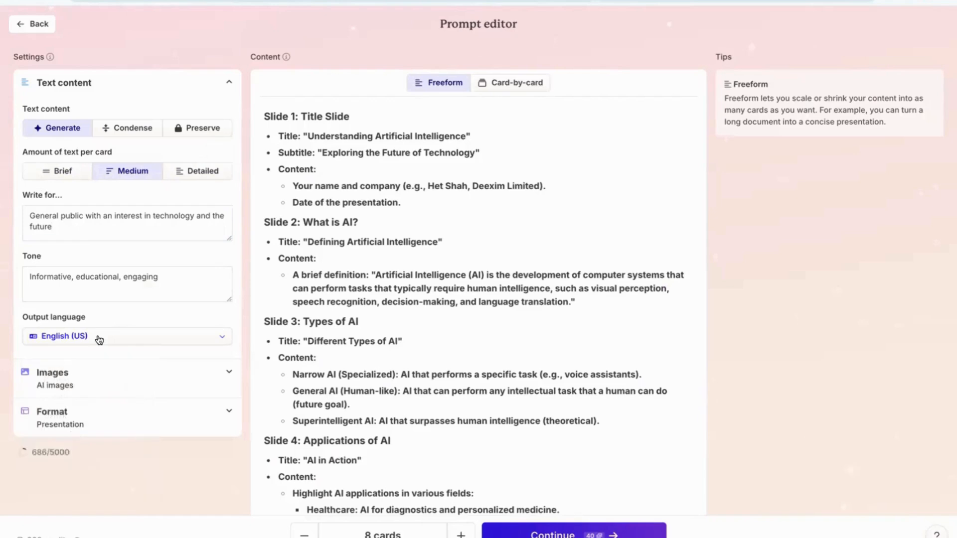
# Set the image source to Web image search, keeping the All images license.
pyautogui.click(109, 380)
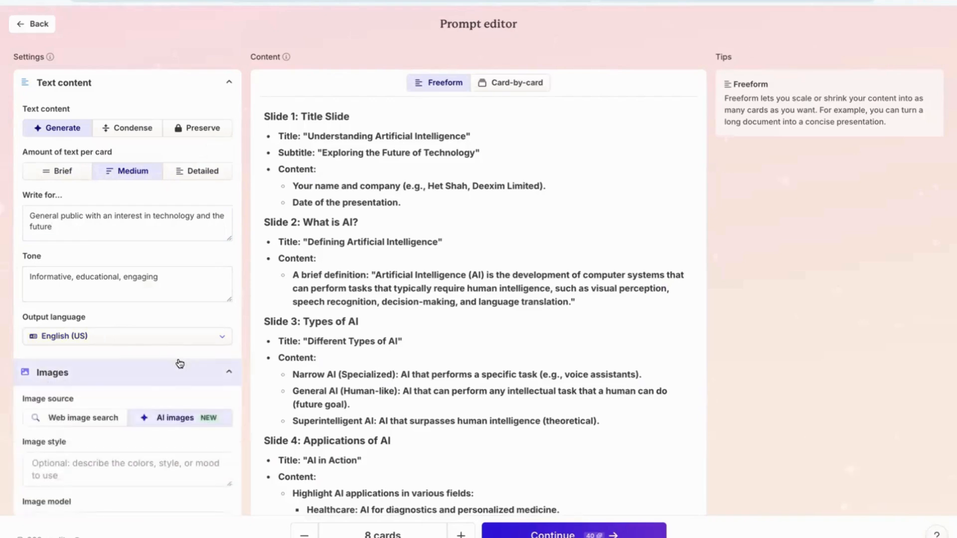
pyautogui.scroll(-1, 179, 363)
pyautogui.scroll(-4, 180, 363)
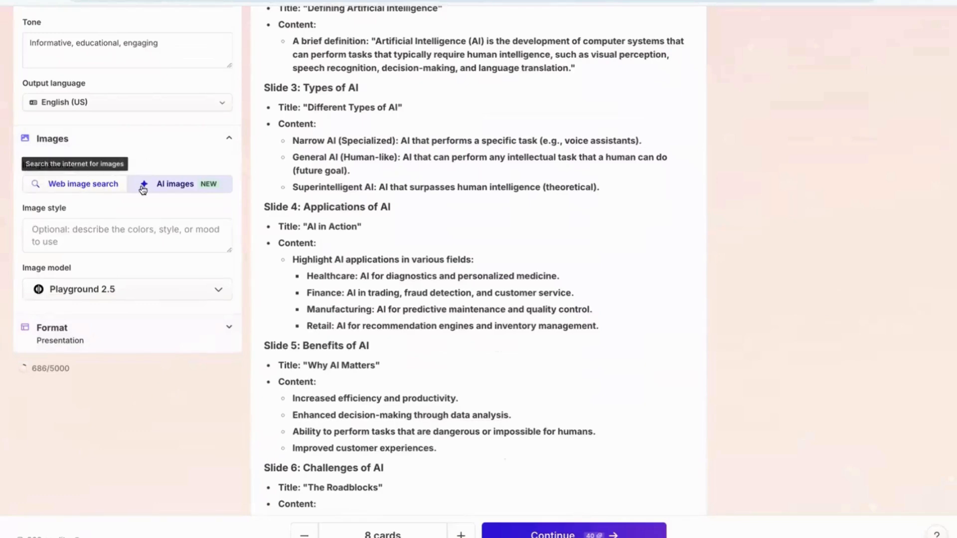
pyautogui.click(92, 194)
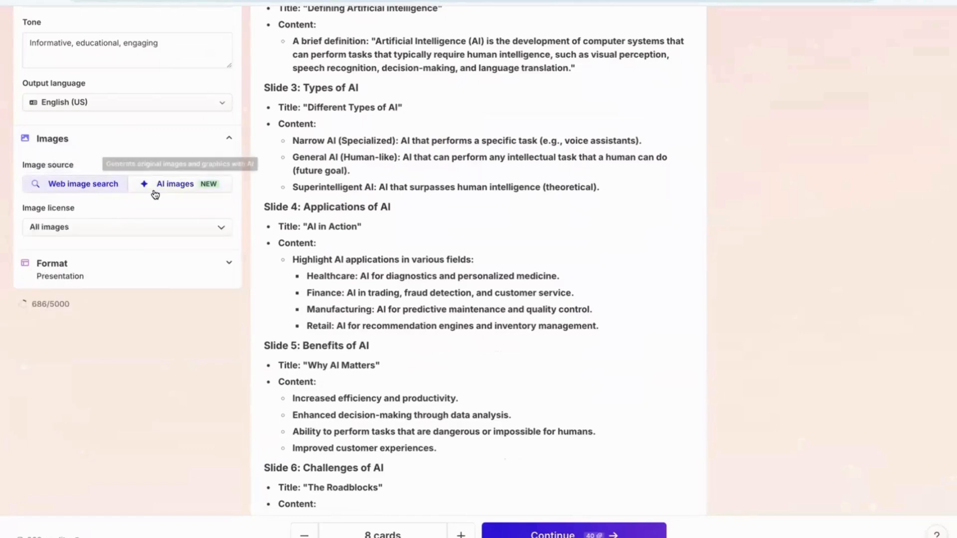
pyautogui.click(113, 233)
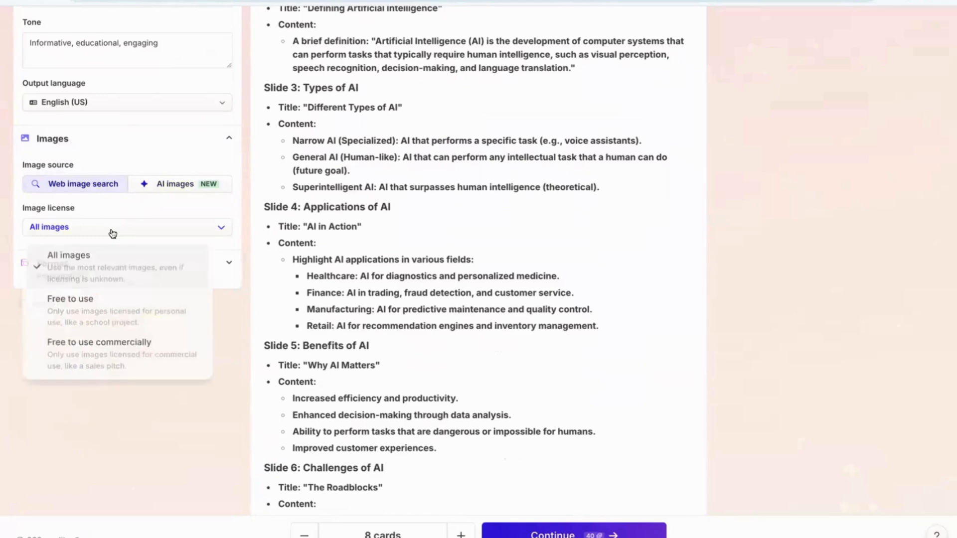
pyautogui.click(112, 233)
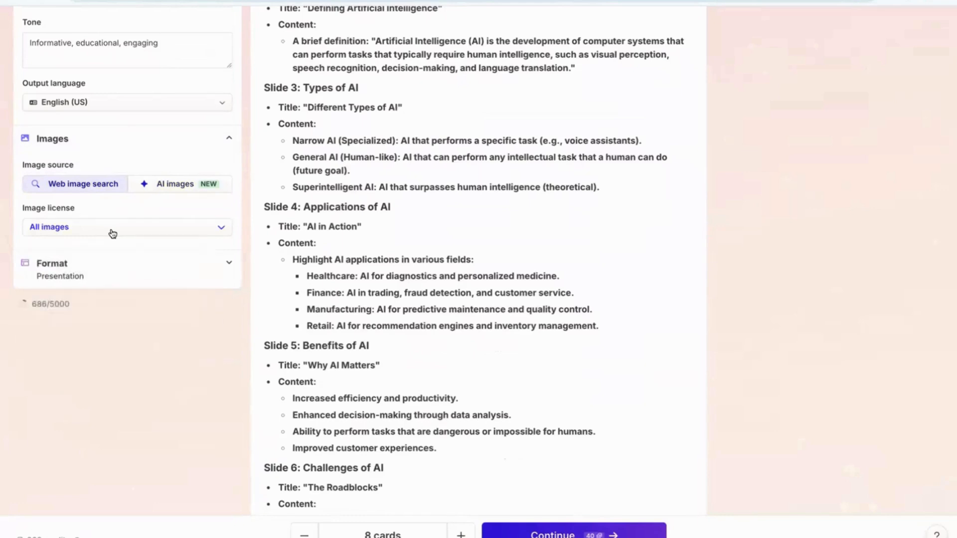
# Examine the format settings, including the card height options, card width and additional instructions, and check the end of the outline.
pyautogui.click(104, 272)
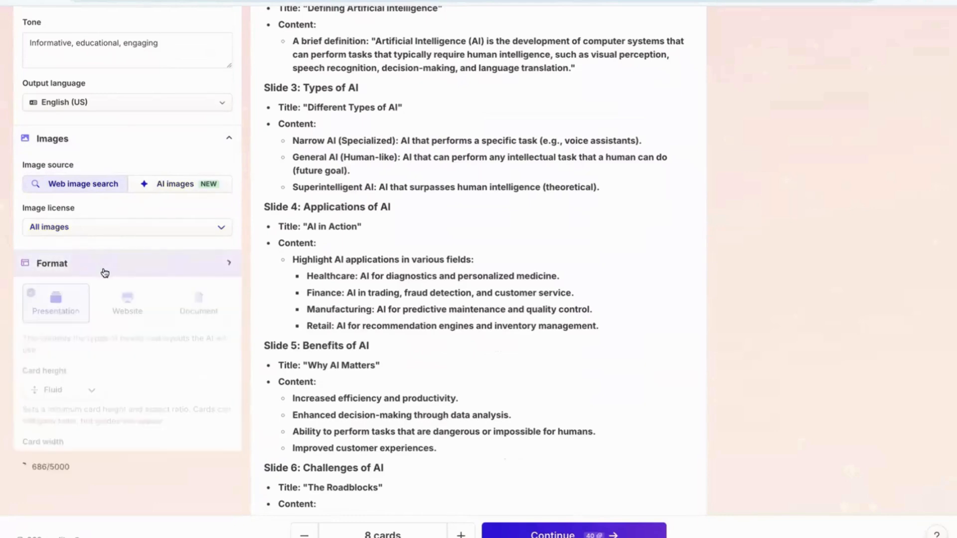
pyautogui.scroll(-1, 156, 392)
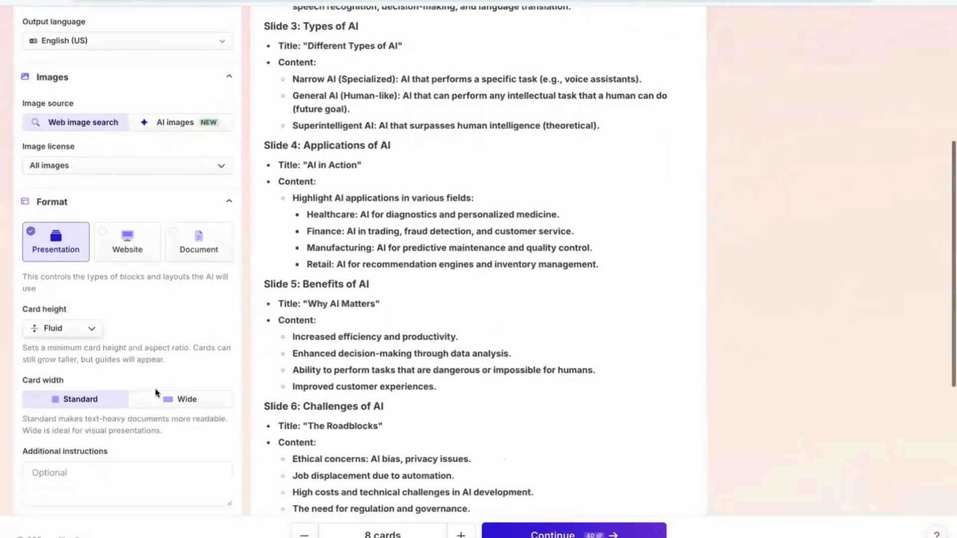
pyautogui.scroll(-1, 156, 393)
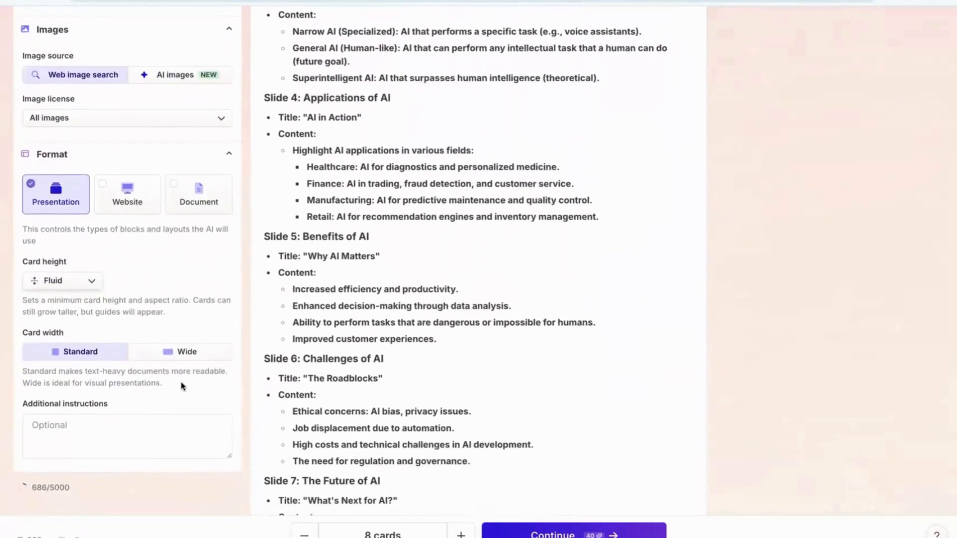
pyautogui.click(87, 288)
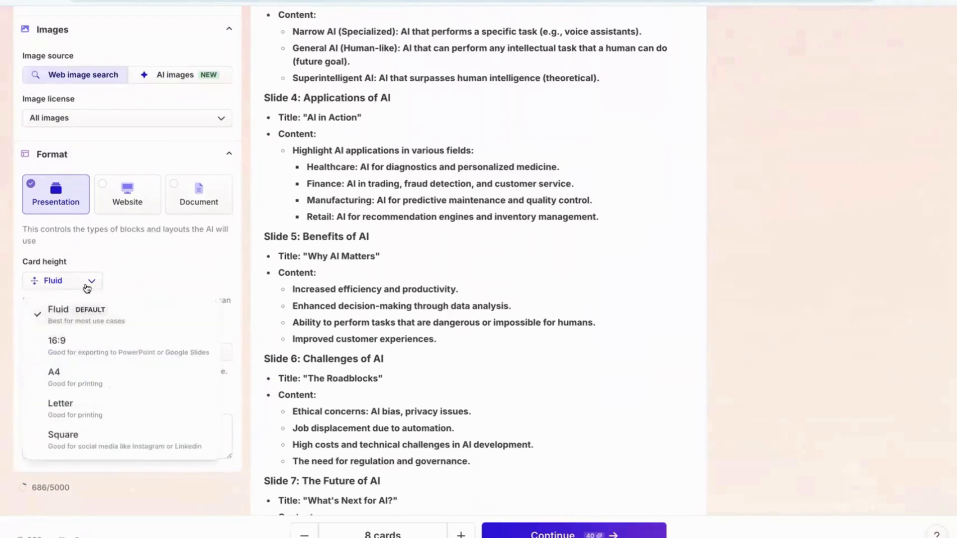
pyautogui.click(87, 288)
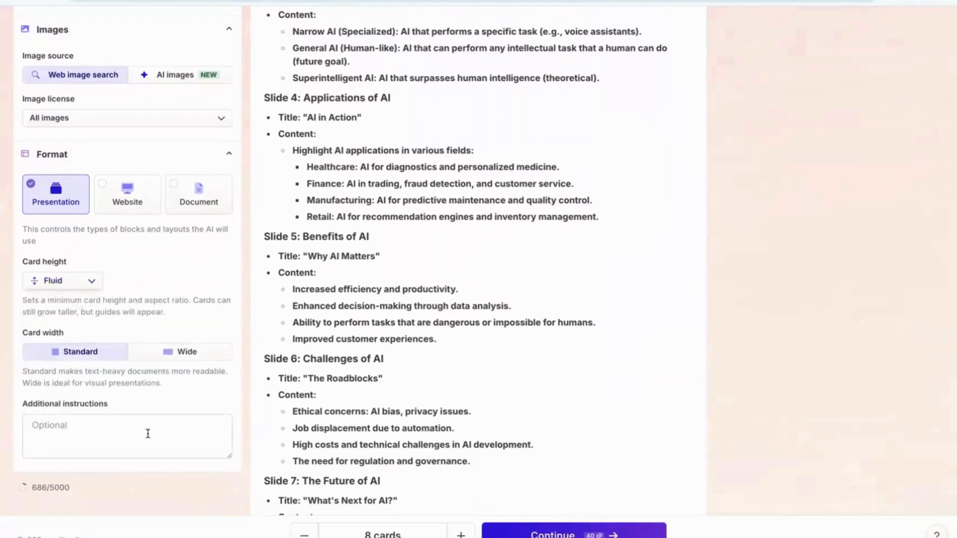
pyautogui.scroll(-2, 441, 424)
pyautogui.scroll(-5, 442, 425)
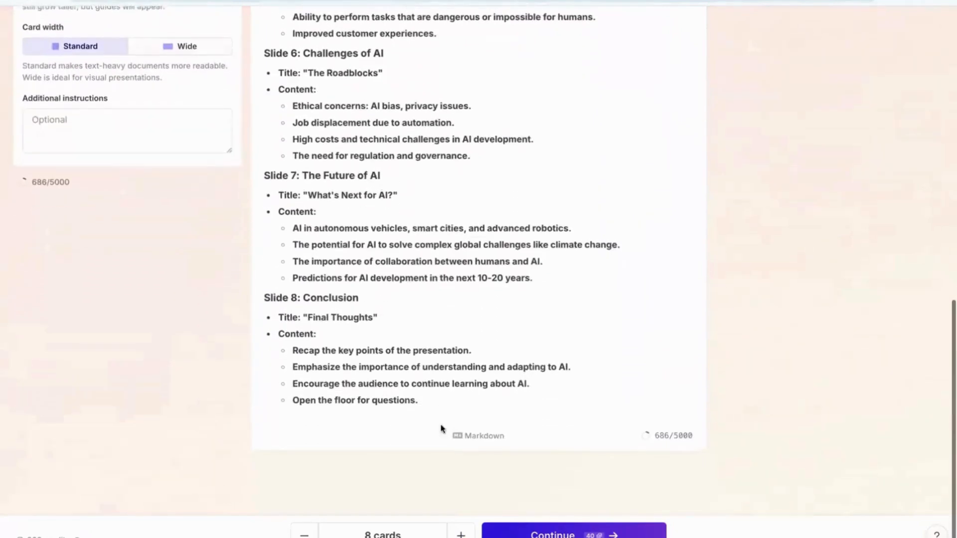
pyautogui.scroll(2, 442, 429)
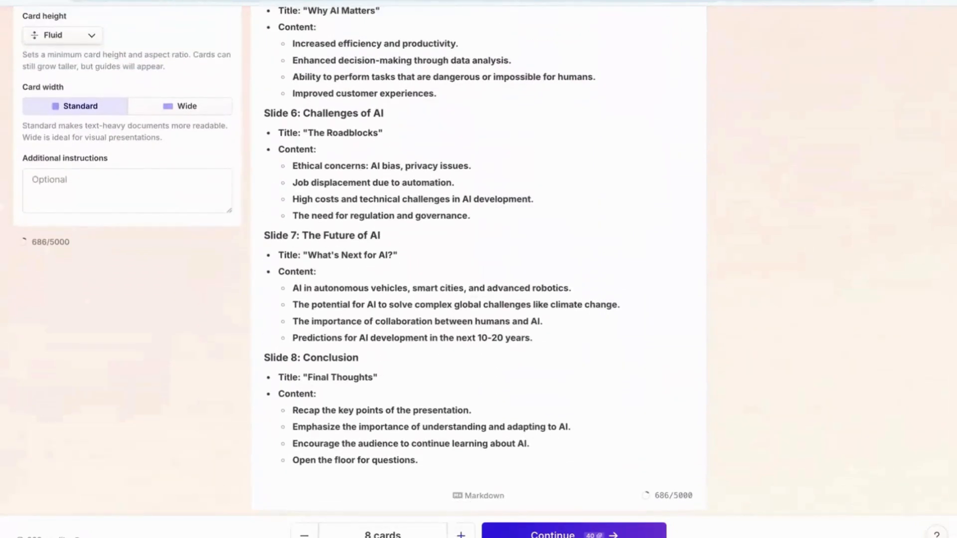
# Try raising the card count to 10, return it to 8 and continue to the theme selection.
pyautogui.click(461, 535)
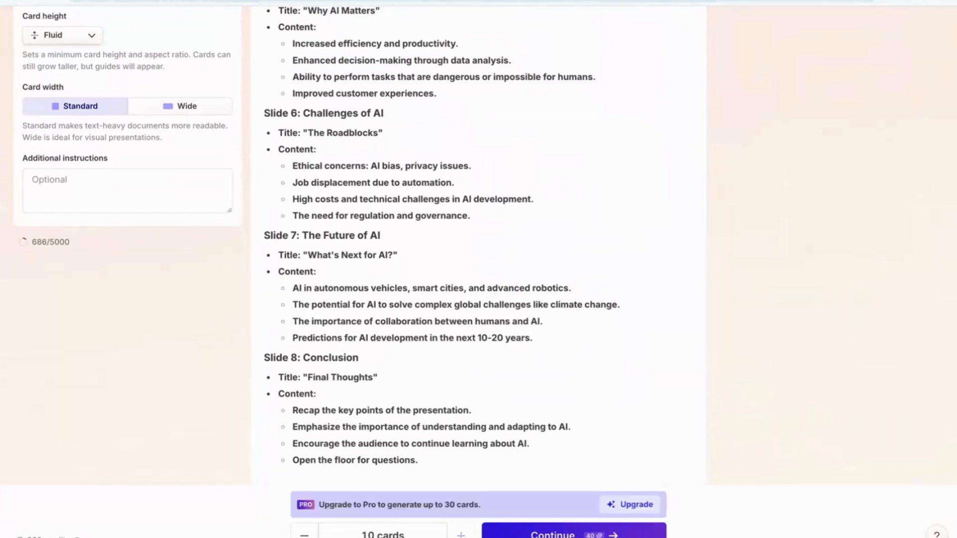
pyautogui.click(304, 535)
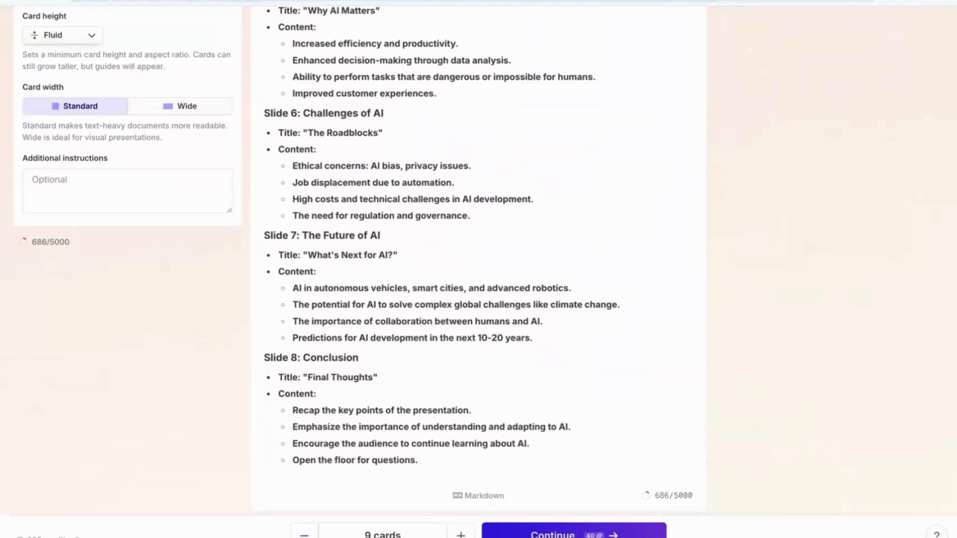
pyautogui.click(304, 535)
pyautogui.click(573, 534)
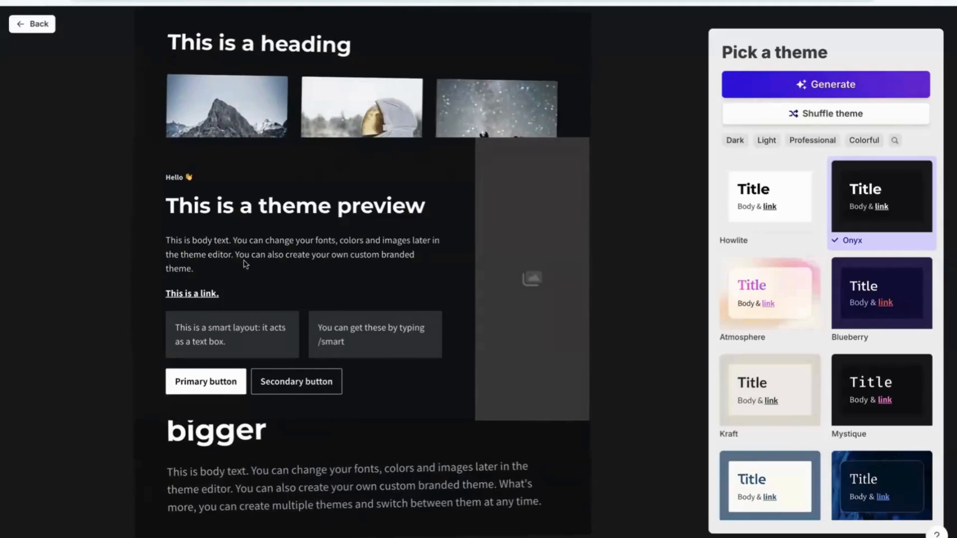
# Pick the Blues theme and generate the presentation.
pyautogui.scroll(-3, 854, 315)
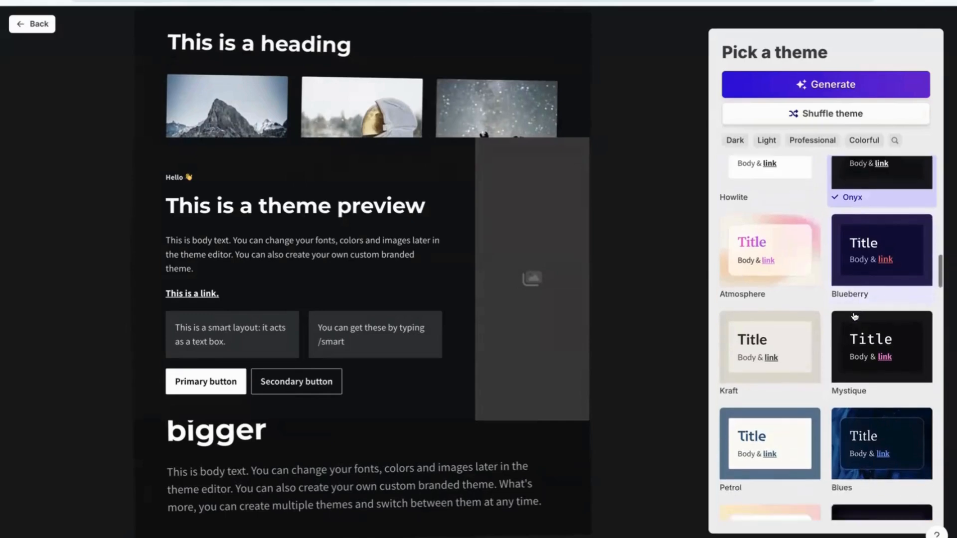
pyautogui.scroll(-3, 855, 315)
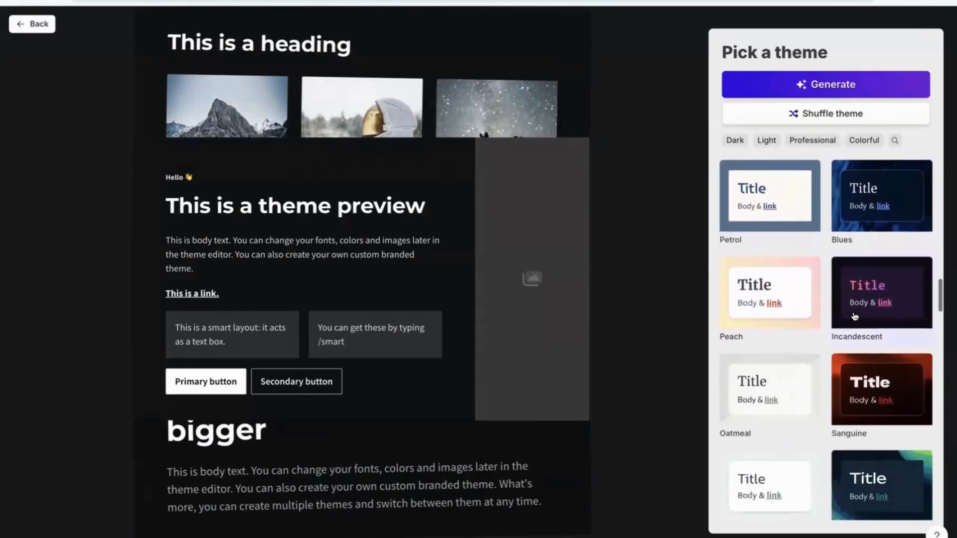
pyautogui.click(848, 218)
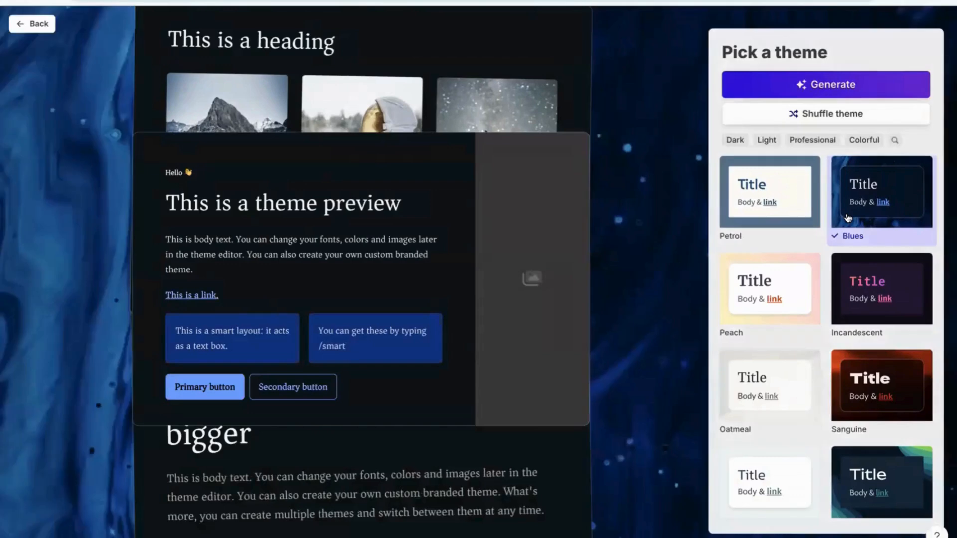
pyautogui.click(836, 86)
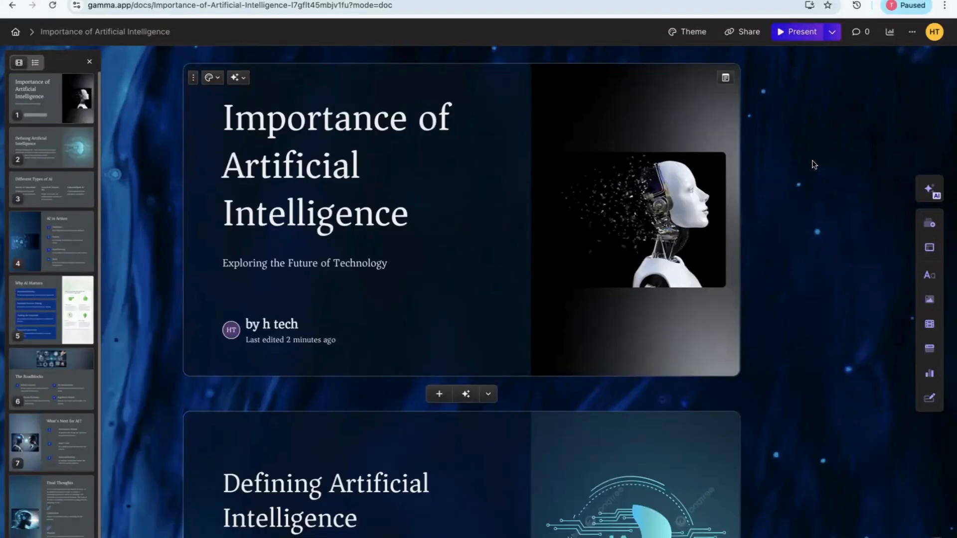
# Look over the generated slides and change the presentation's theme to Orbit.
pyautogui.scroll(-7, 812, 241)
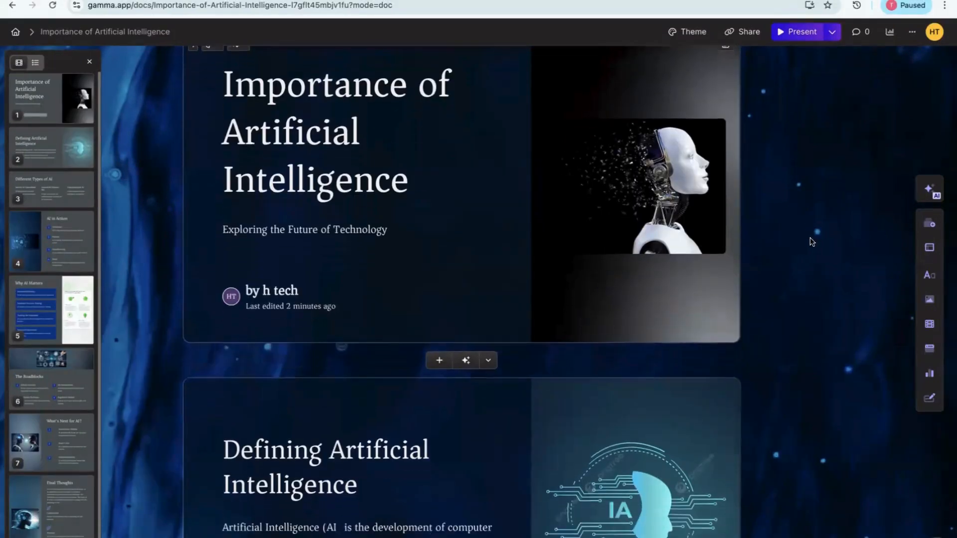
pyautogui.scroll(-6, 810, 238)
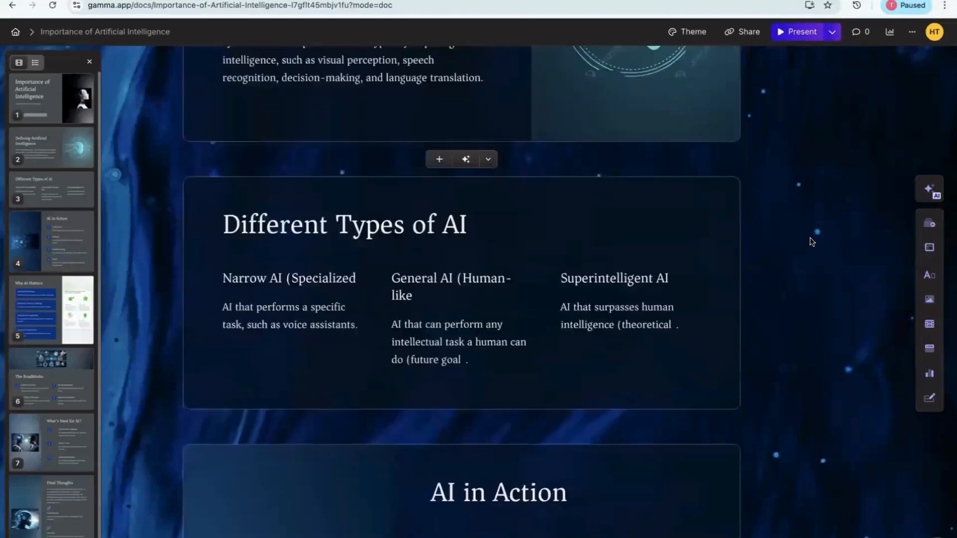
pyautogui.scroll(12, 810, 242)
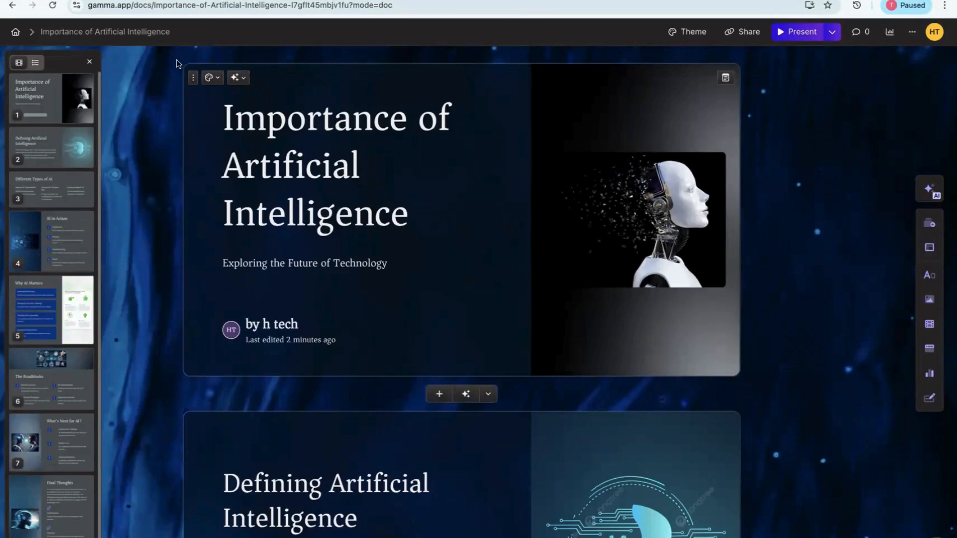
pyautogui.click(688, 39)
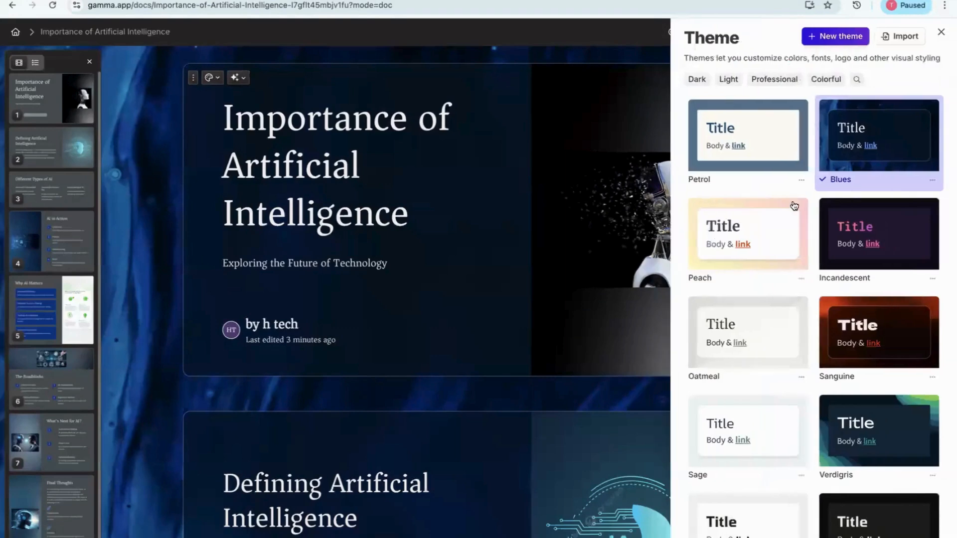
pyautogui.scroll(-10, 826, 328)
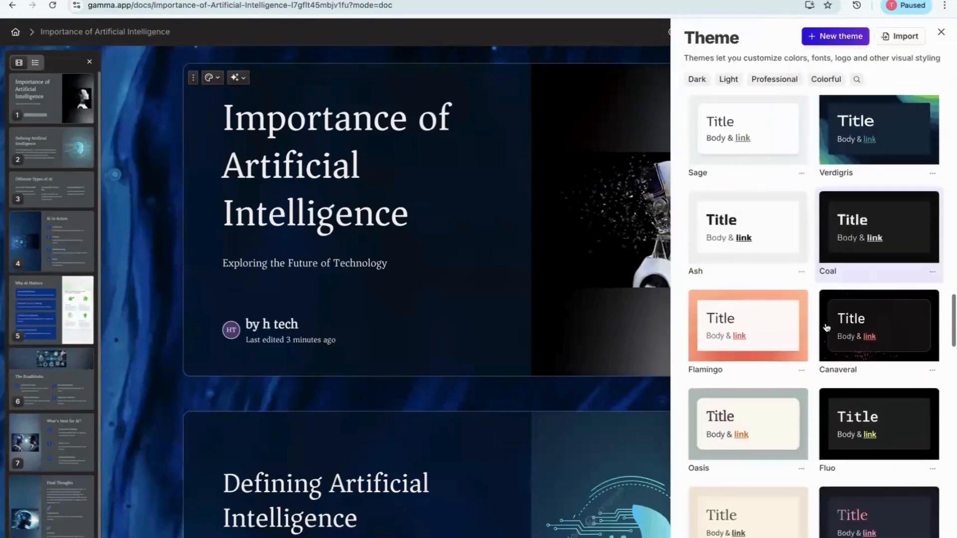
pyautogui.scroll(-8, 826, 328)
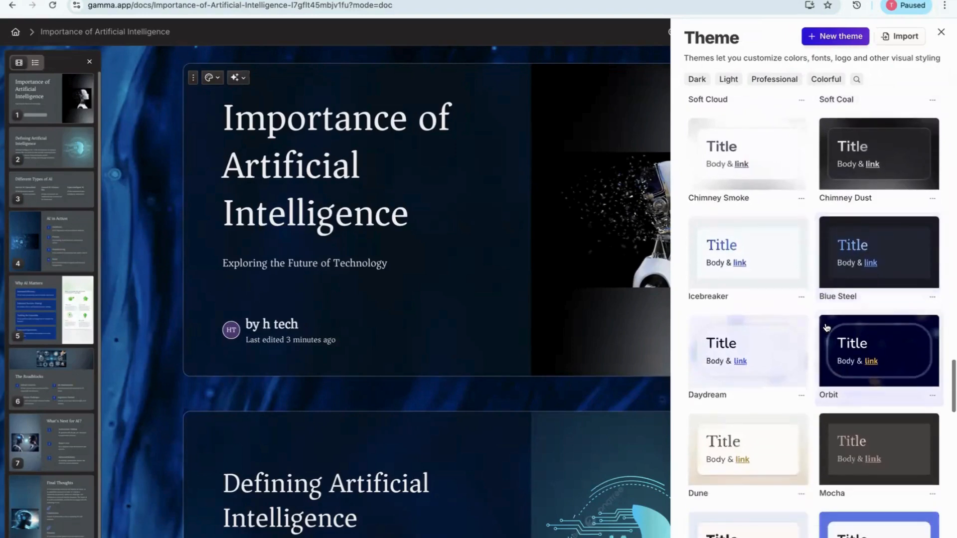
pyautogui.click(851, 348)
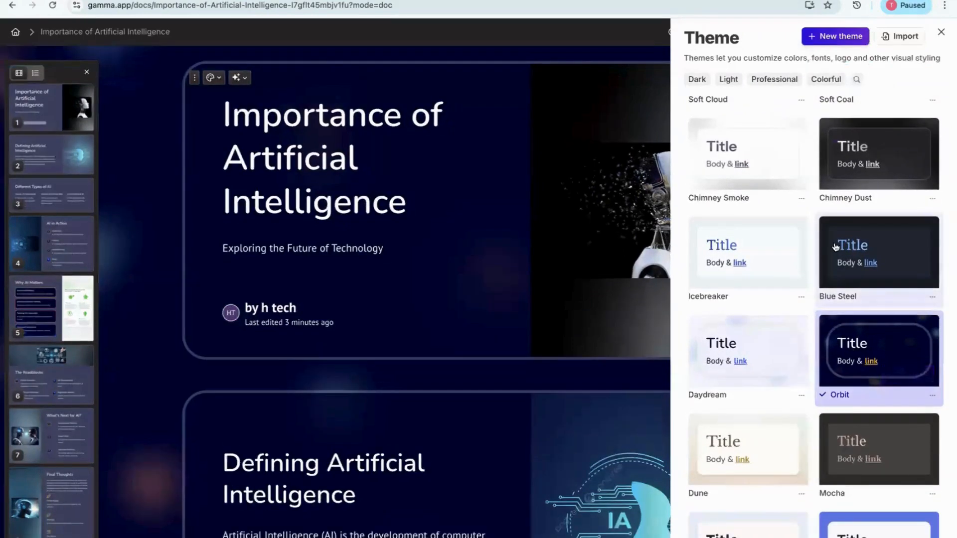
# Browse the themes listed below Orbit for another design.
pyautogui.scroll(-3, 873, 469)
pyautogui.scroll(-1, 873, 469)
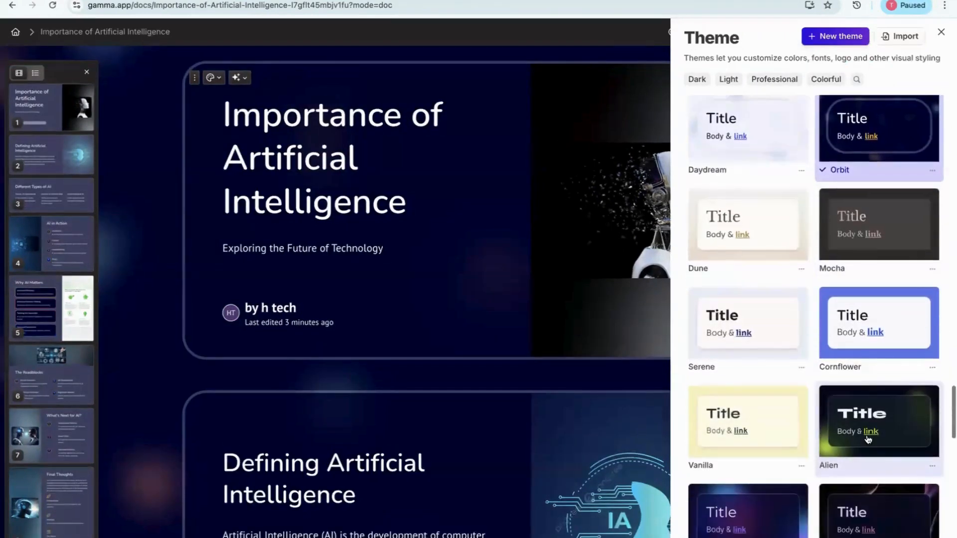